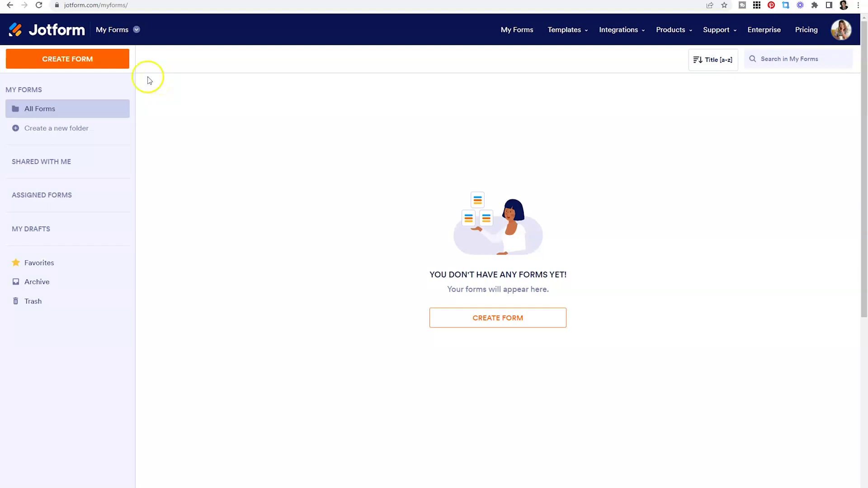
- Start a signable document from the uploaded PDF random_pdf5d12483e2e31f.pdf
click(125, 60)
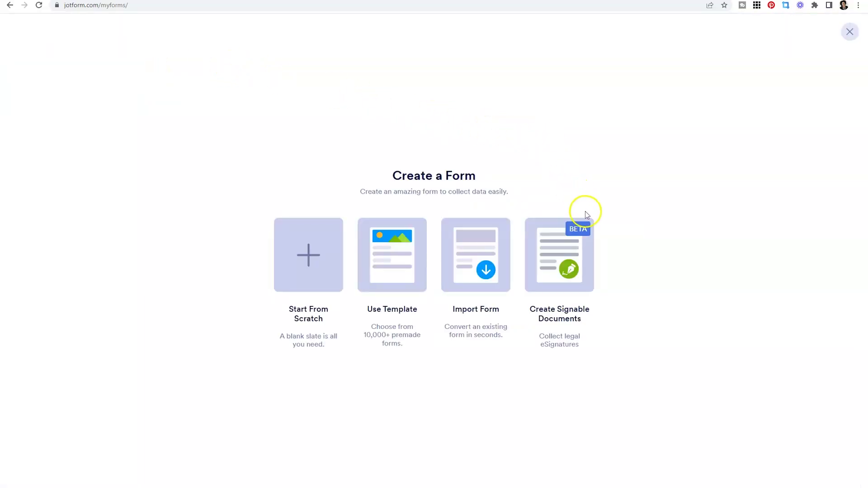
click(583, 260)
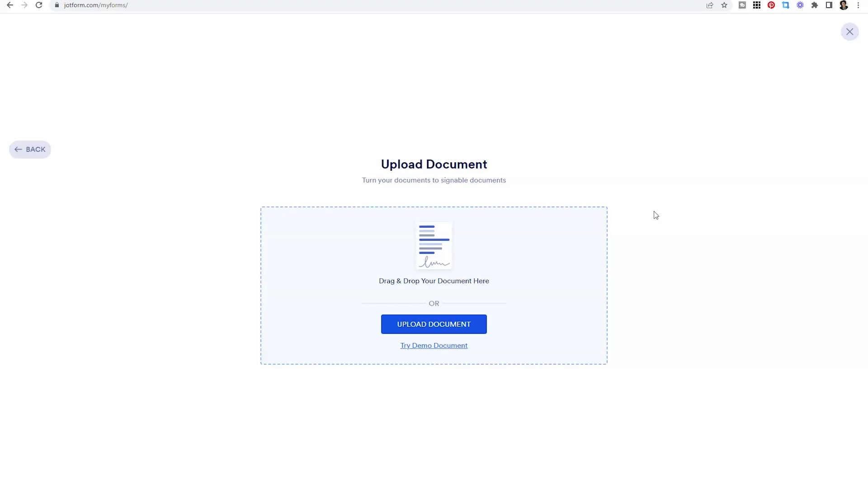
click(466, 345)
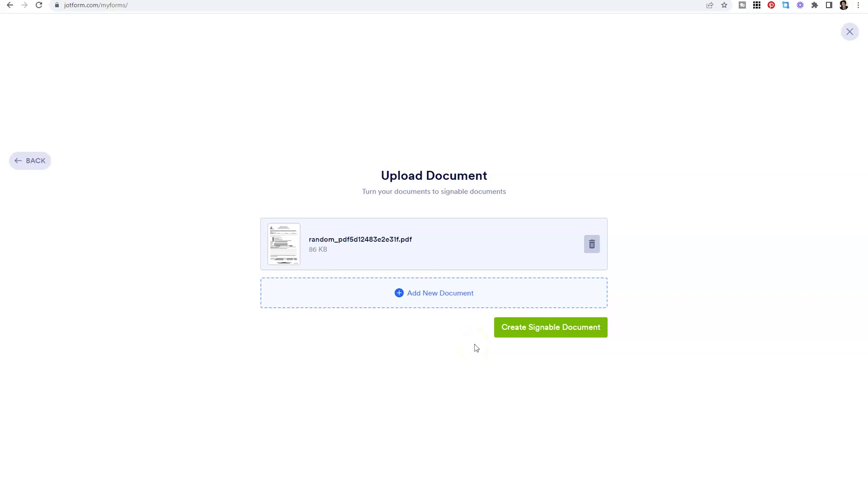
click(508, 328)
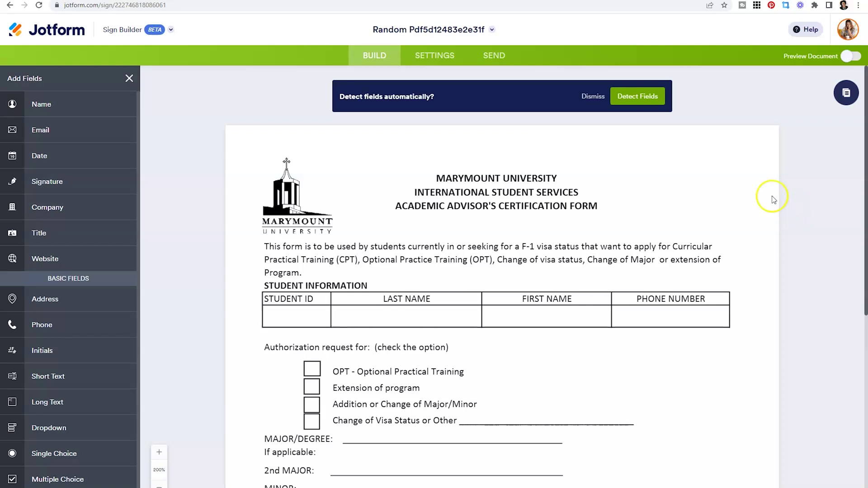
- Auto-detect the document's 15 fields, including Student ID, Last Name, First Name and MAJOR/DEGREE
click(651, 97)
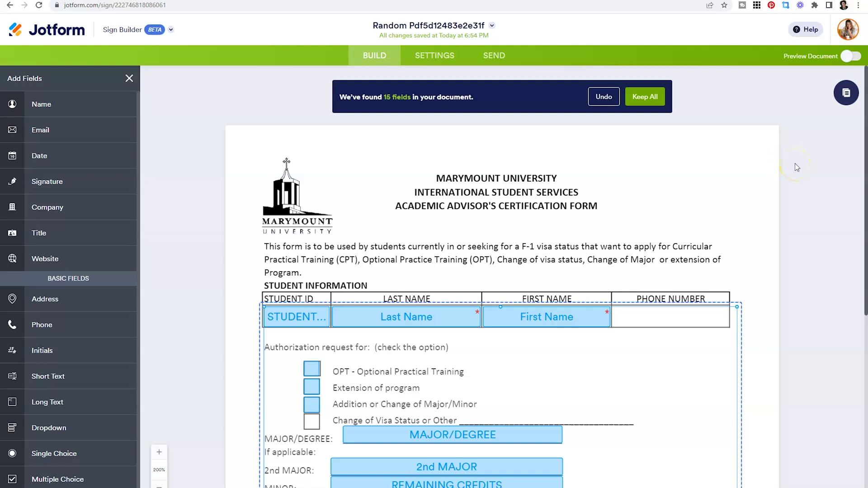
- Place a Phone field in the table's Phone Number cell, widened to fill the cell
click(795, 164)
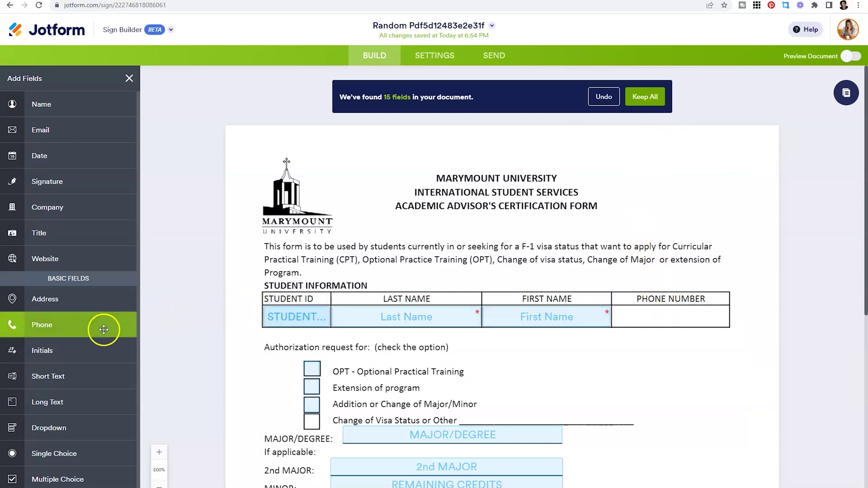
drag(104, 329, 617, 347)
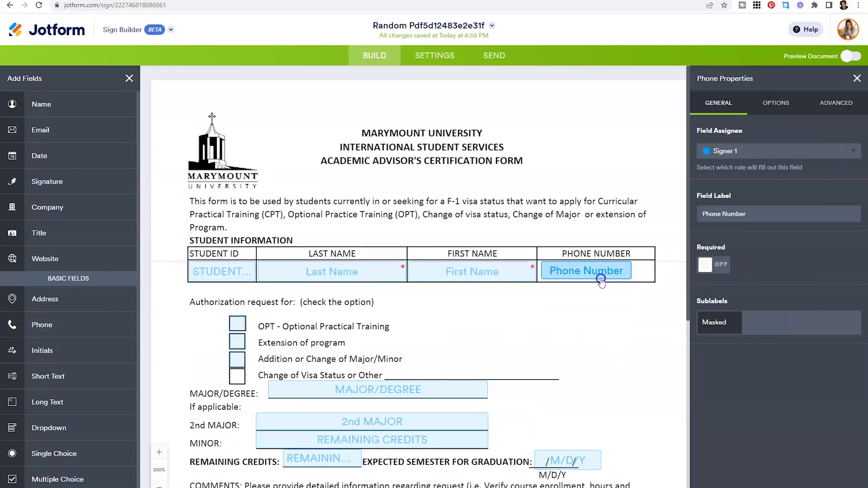
click(630, 271)
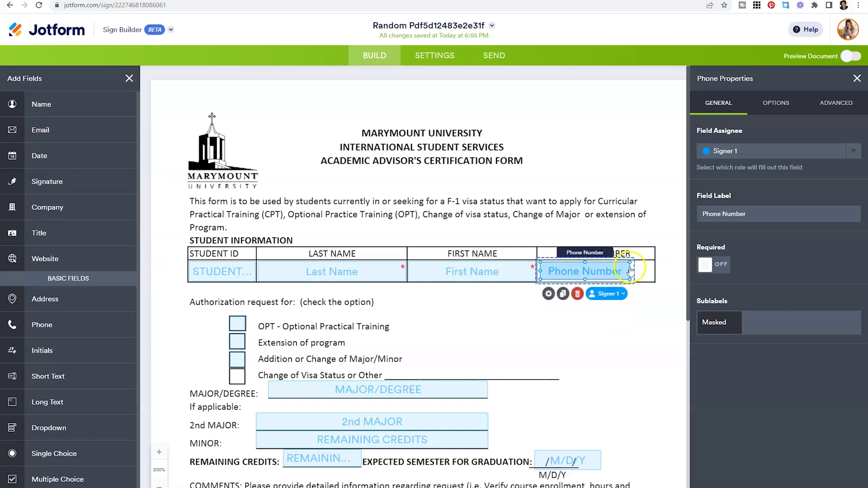
drag(631, 270, 654, 273)
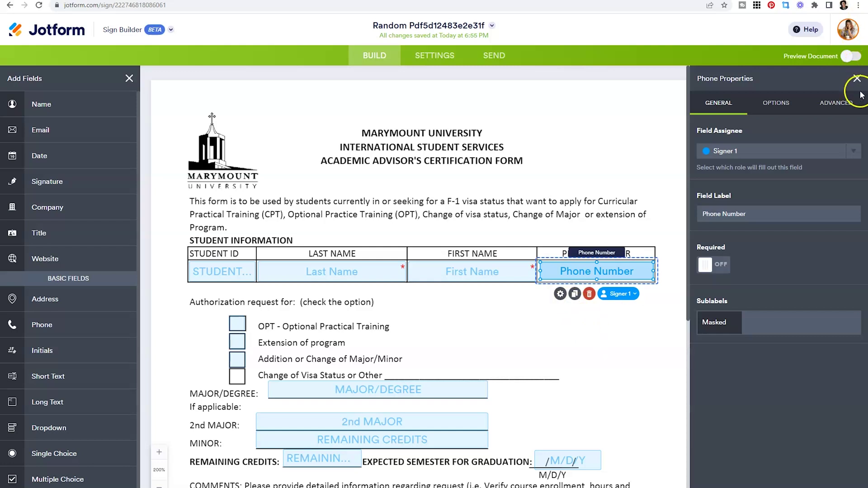
click(853, 150)
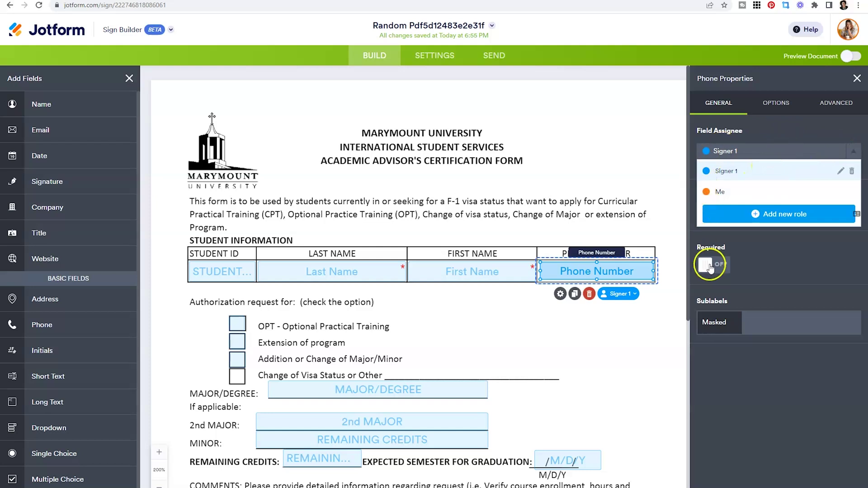
- Turn Required on for the Phone Number field in its Phone Properties
click(659, 323)
click(664, 272)
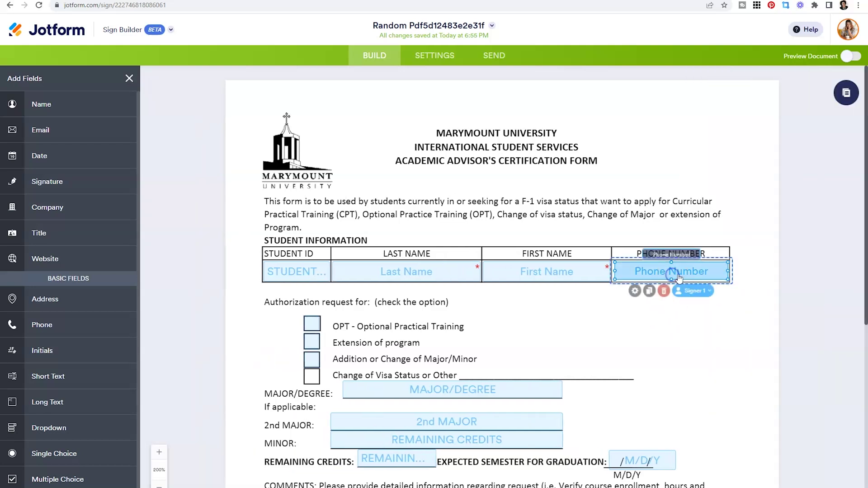
click(635, 294)
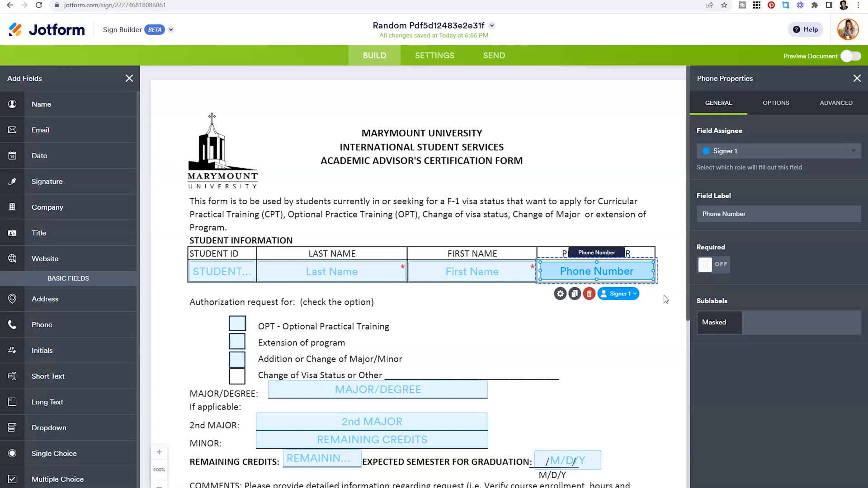
click(730, 267)
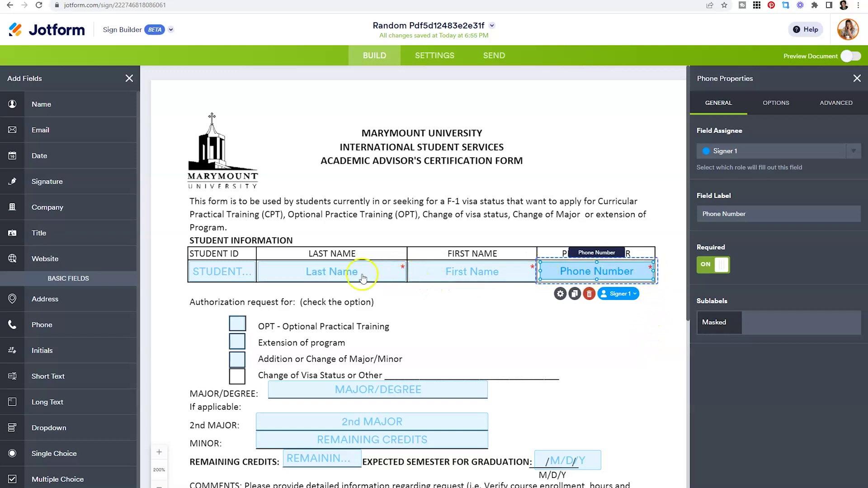
click(617, 324)
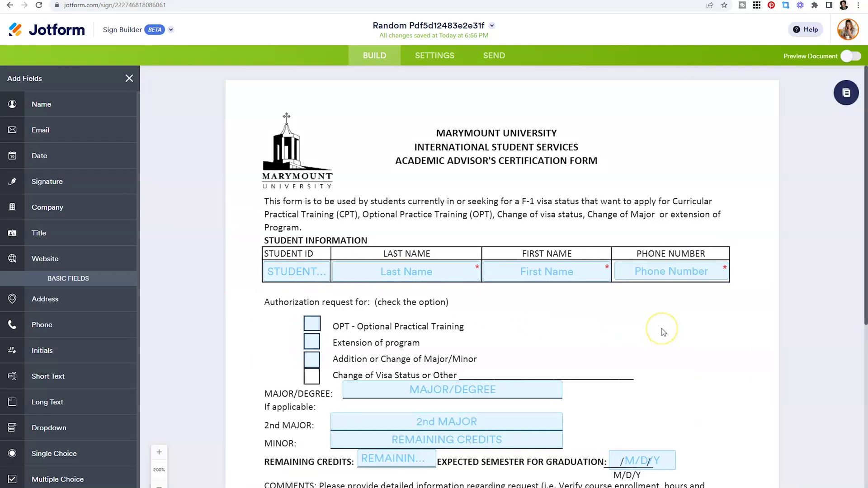
scroll(661, 332, down, 5)
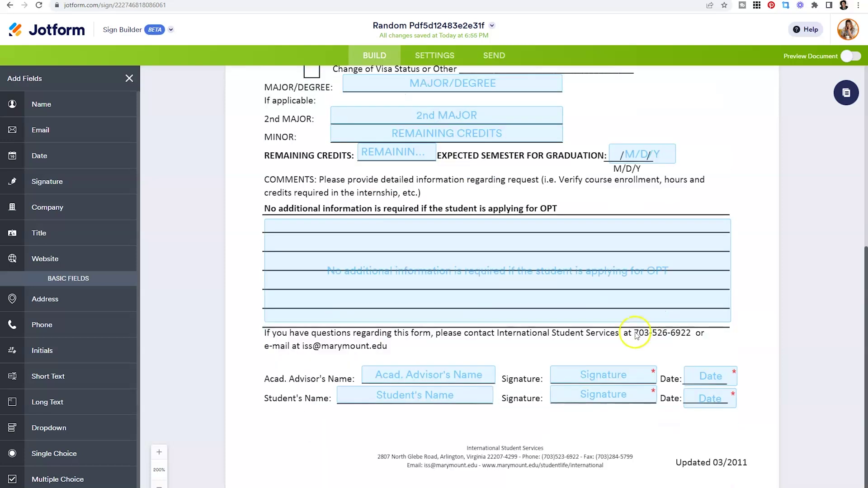
- Add a Name field just below the Student's Name signature line
click(355, 396)
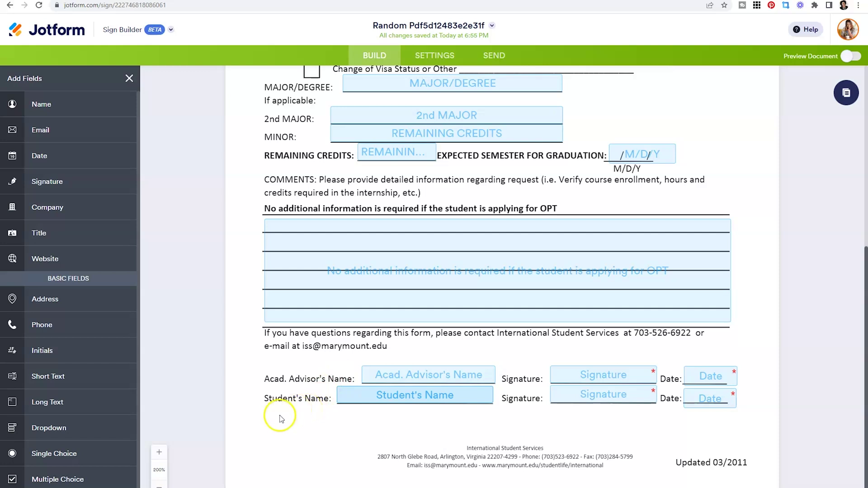
click(97, 107)
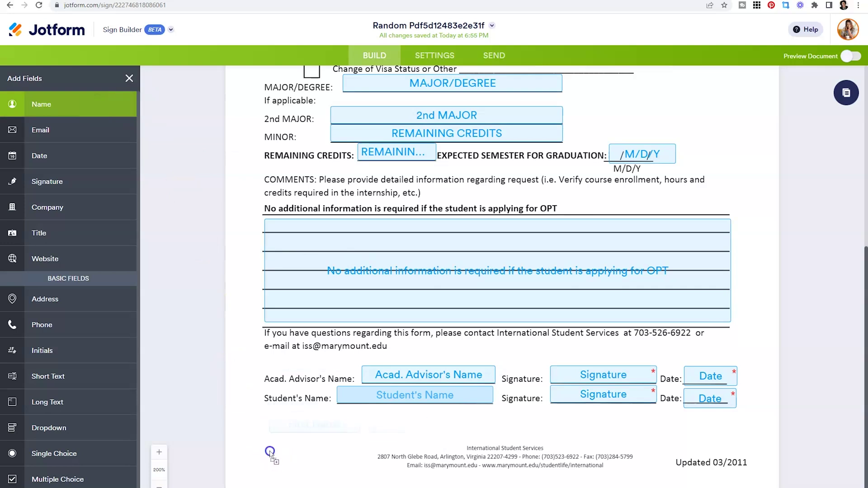
click(269, 450)
drag(259, 443, 257, 422)
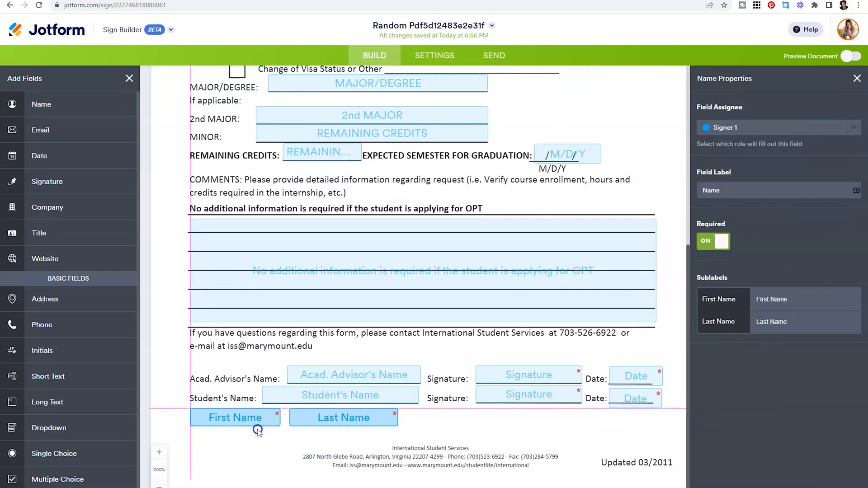
- Add a shorter Signature field beside the new Name field
click(59, 180)
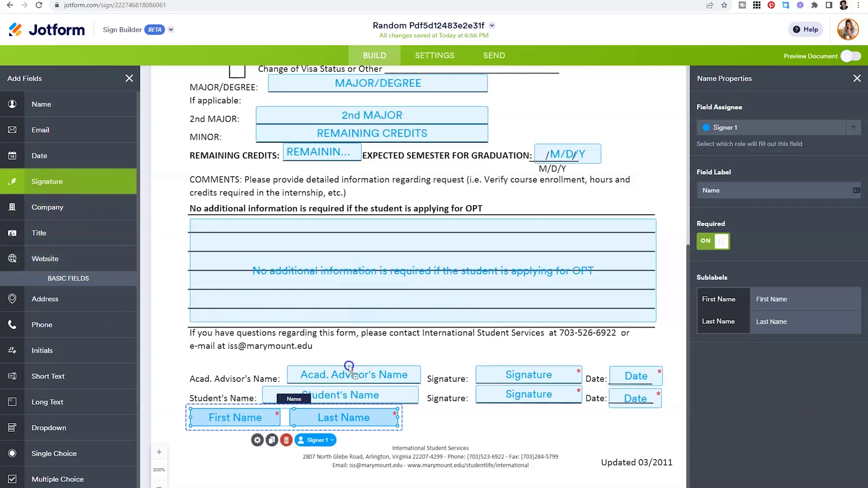
click(432, 423)
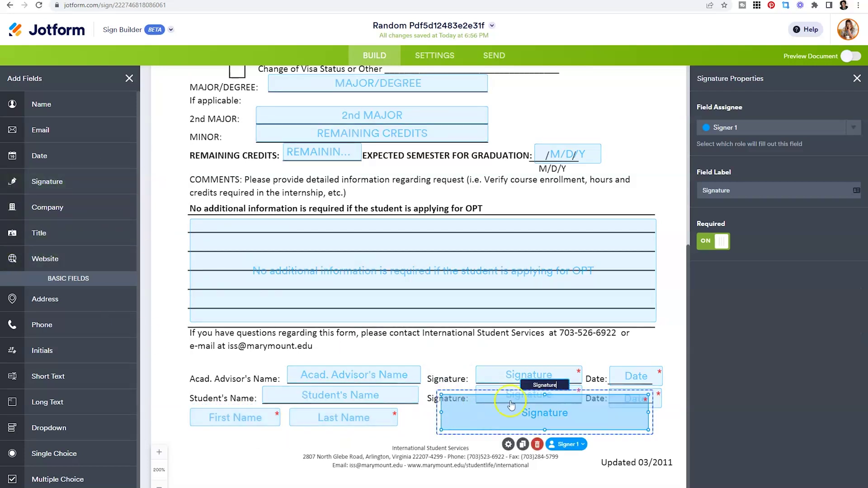
mouse_move(545, 395)
mouse_down()
mouse_move(542, 416)
mouse_move(499, 426)
mouse_up()
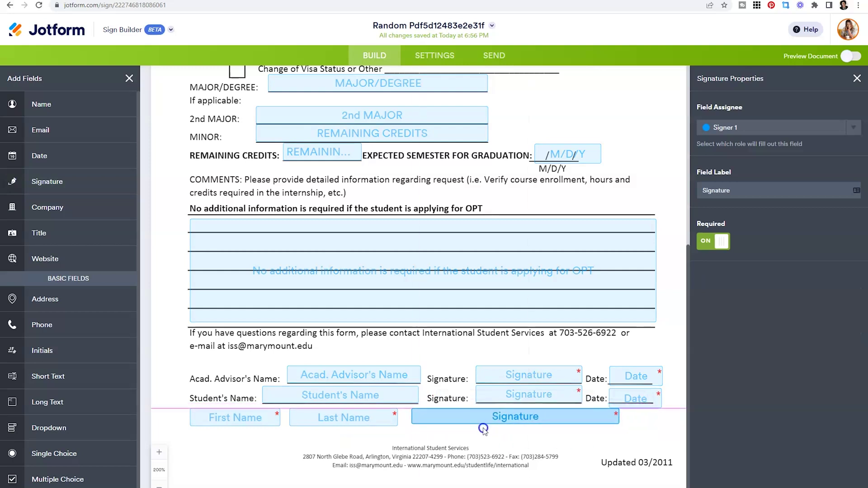
drag(483, 428, 483, 428)
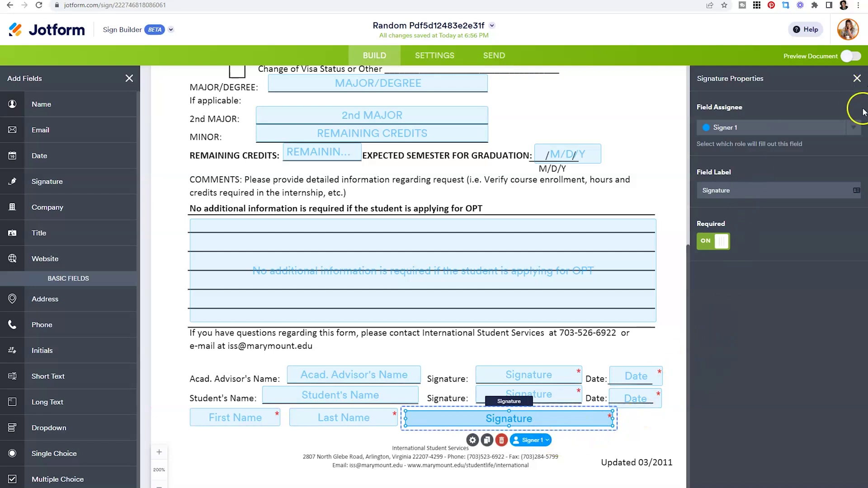
- Assign the Signature field to a newly added Signer 3 role
click(852, 128)
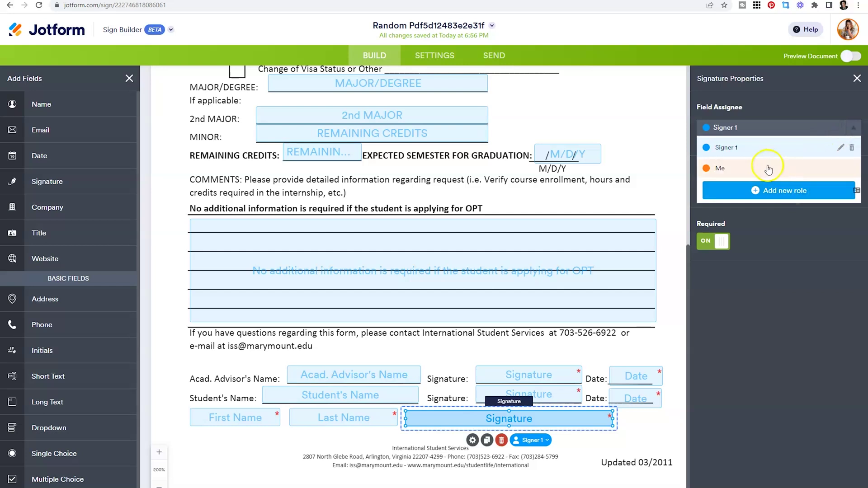
click(742, 172)
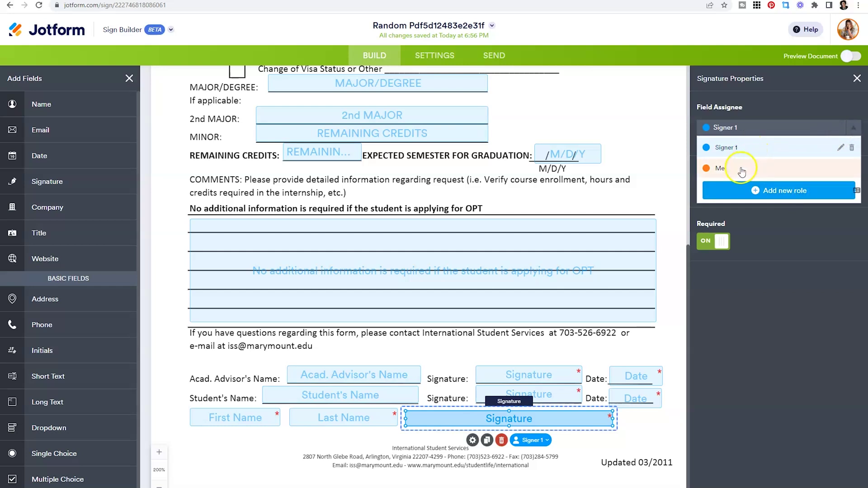
click(769, 191)
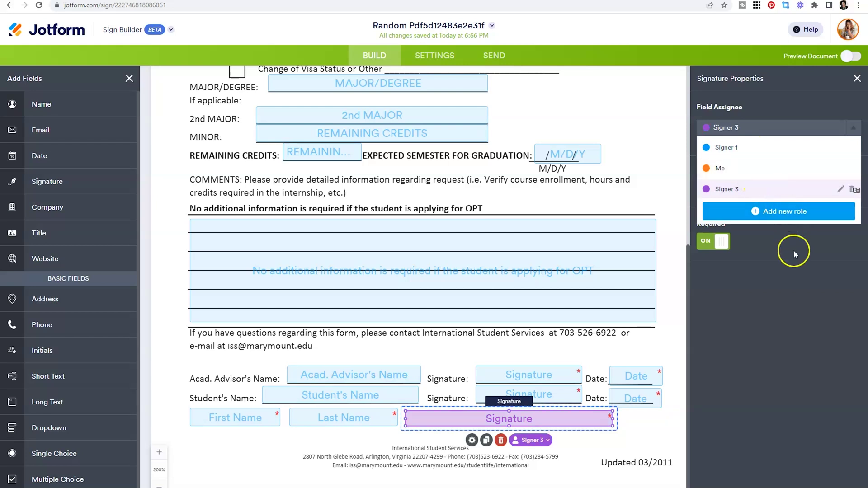
click(640, 433)
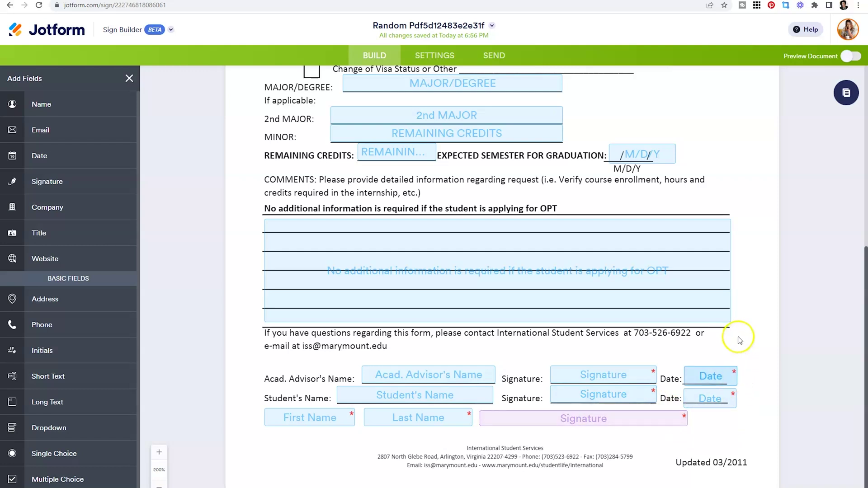
scroll(740, 337, up, 7)
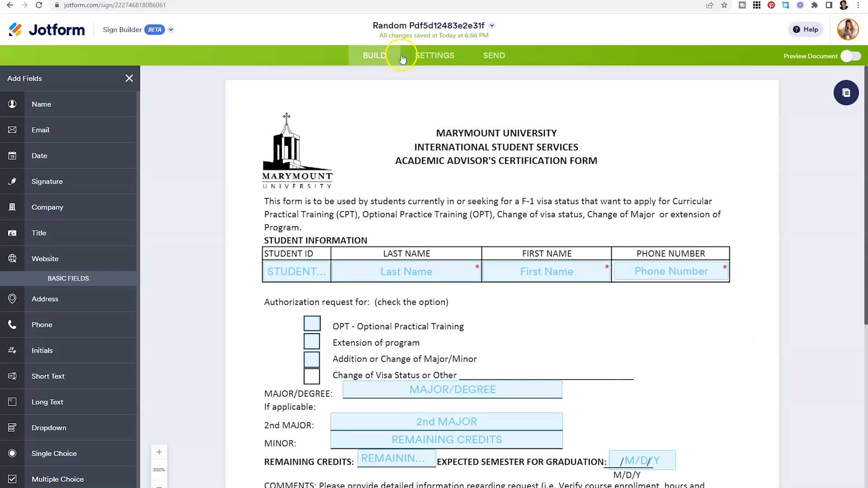
- Replace the Document Title in General Settings with 'Sample Form'
click(782, 58)
click(815, 60)
click(779, 64)
click(433, 56)
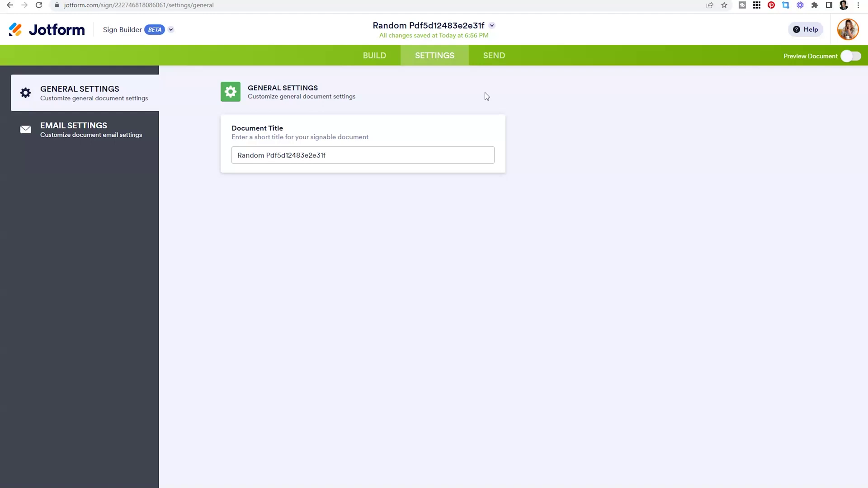
triple_click(312, 156)
key(BackSpace)
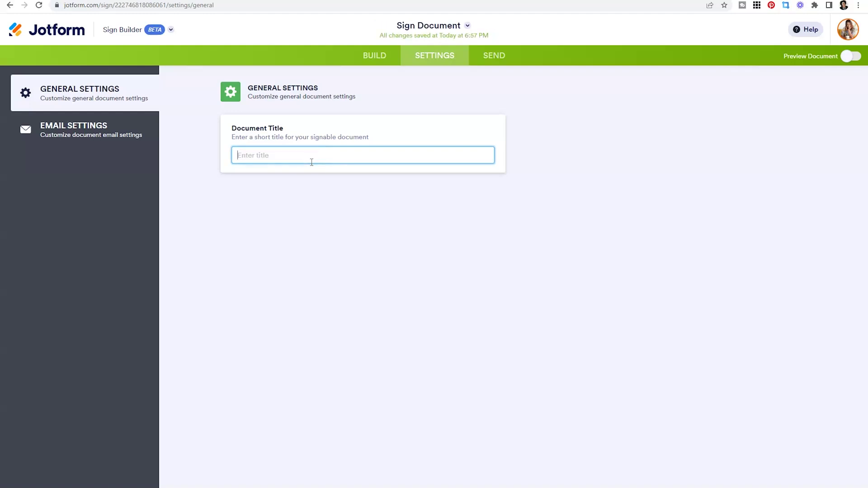
text(Sample Form)
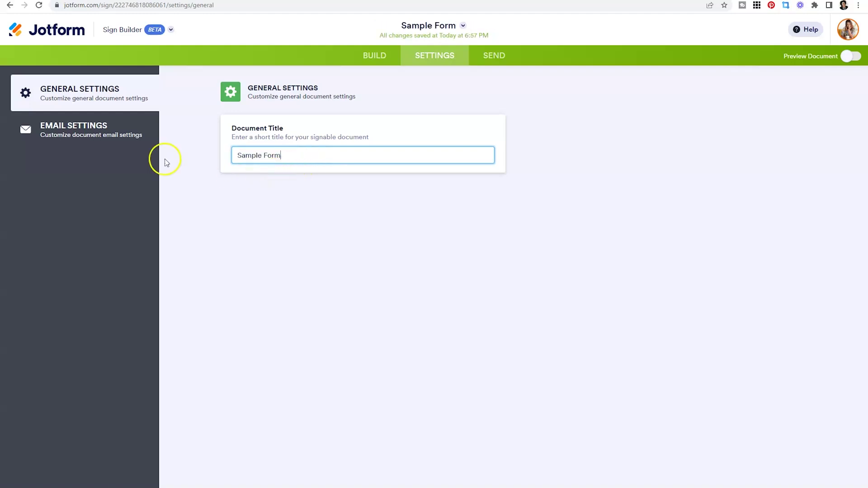
- Review the signers' email settings and message, then move to sending the document
click(94, 129)
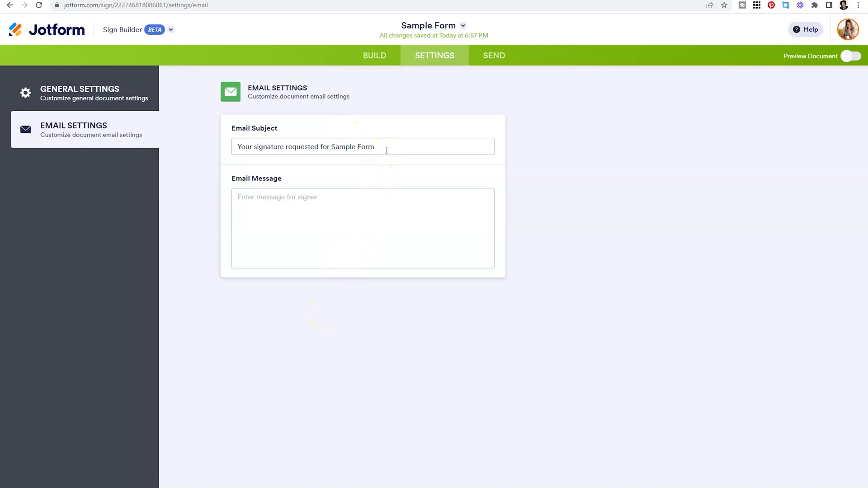
click(306, 236)
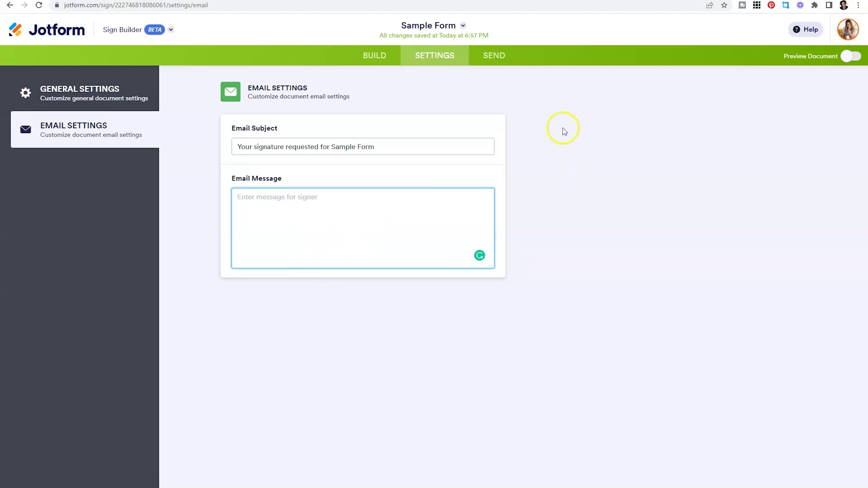
click(498, 59)
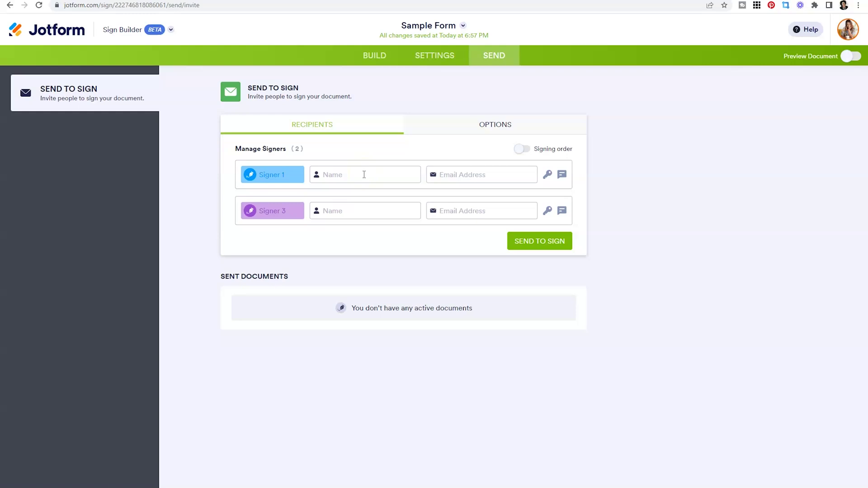
- Enable signing order with Signer 1 signing first and Signer 3 second
click(276, 212)
click(372, 210)
click(462, 213)
click(520, 150)
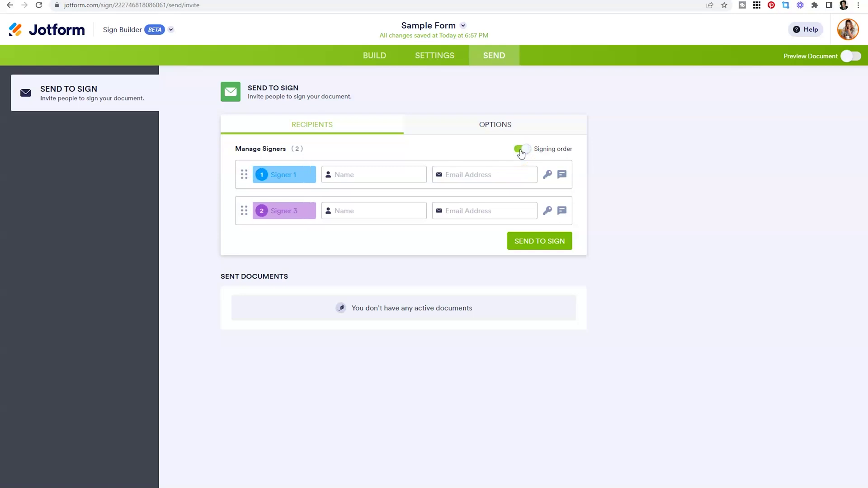
mouse_move(244, 210)
mouse_down()
mouse_move(246, 179)
mouse_move(242, 217)
mouse_up()
- Review the sending options such as reminders and expiration for the two-signer send
click(431, 127)
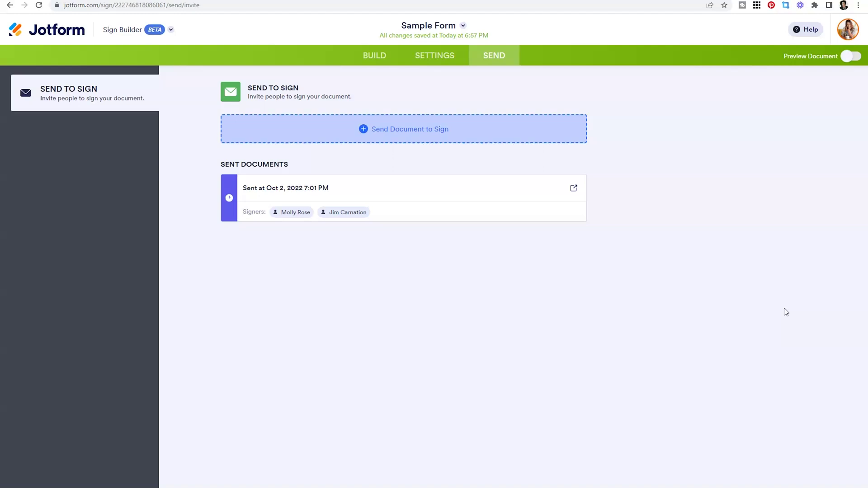
- Track Sample Form through the sign inbox status tabs, then return to My Documents
click(575, 193)
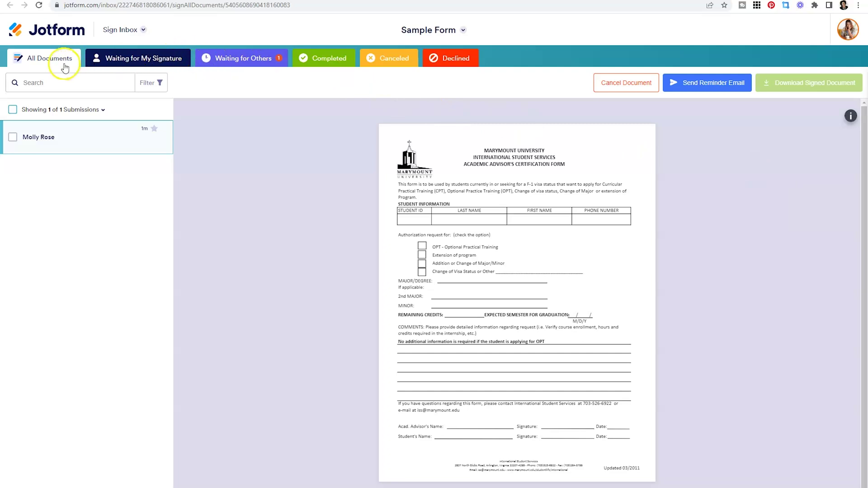
click(111, 59)
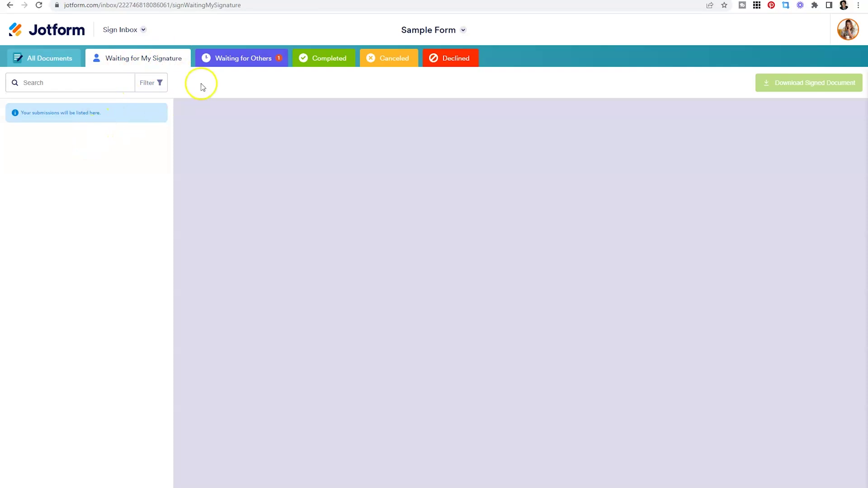
click(227, 60)
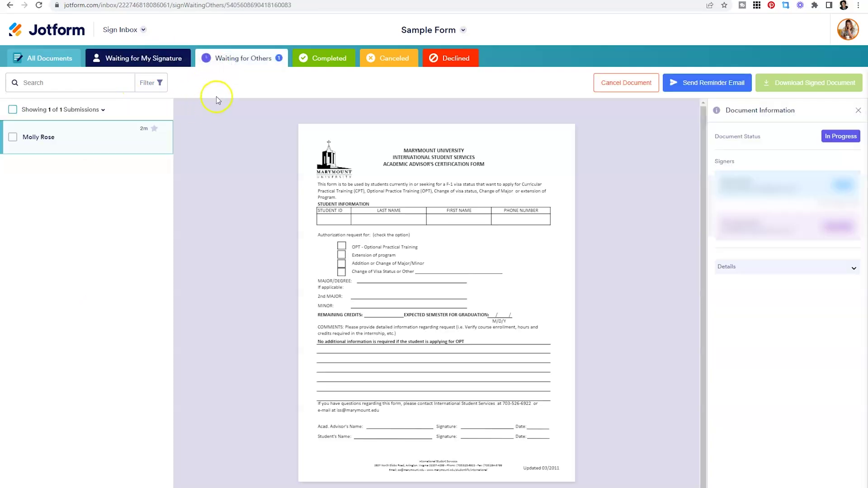
click(859, 110)
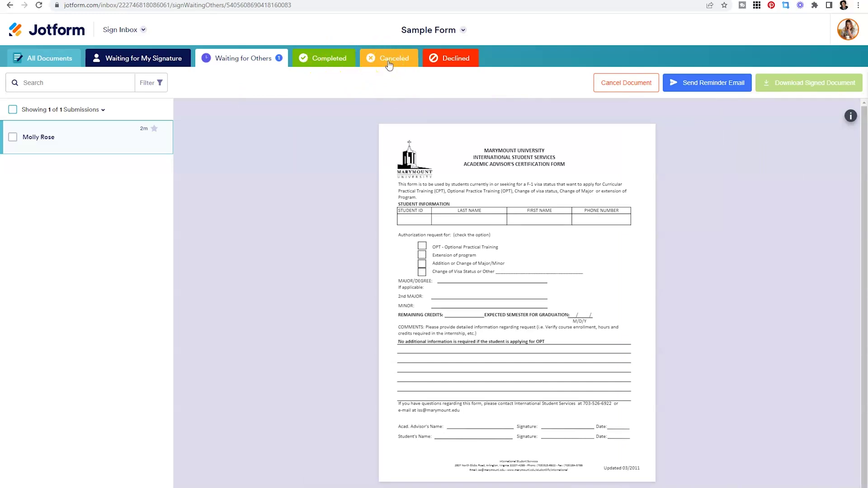
click(447, 64)
click(65, 38)
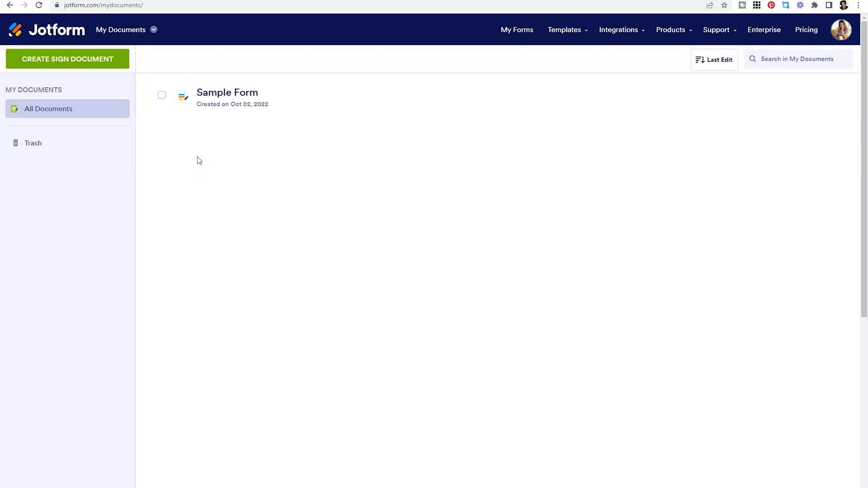
- Return to the My Documents list through the Jotform workspace switcher
click(154, 30)
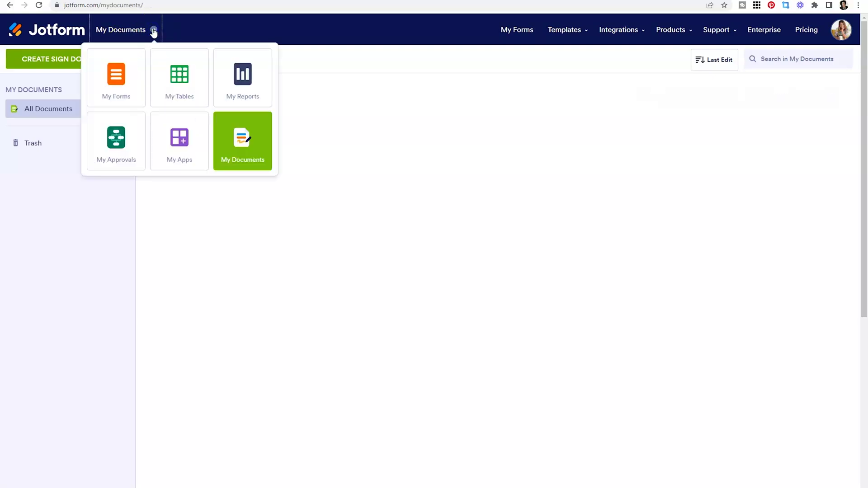
click(231, 152)
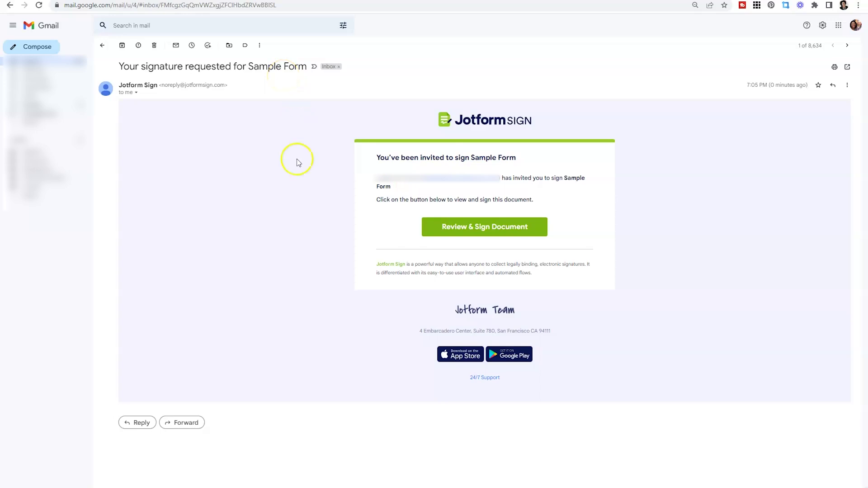
- Open Sample Form for signing via Review & Sign Document in the email
click(479, 236)
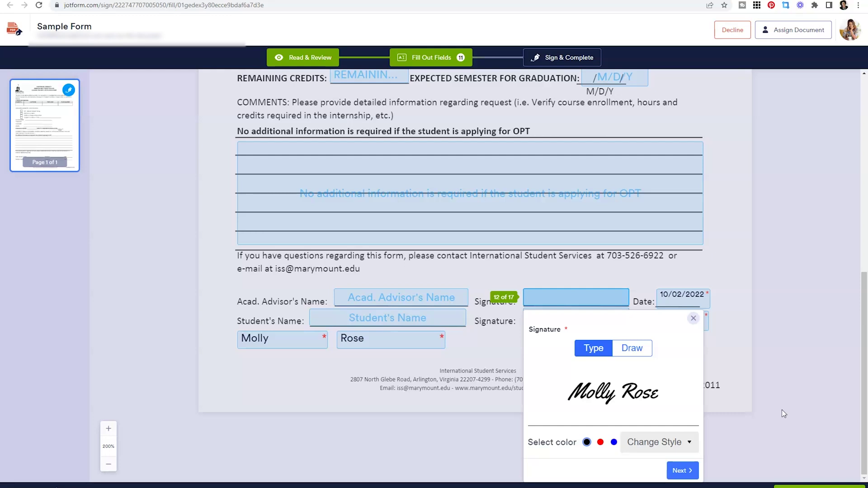
- Apply the typed signature, accept the terms and submit Sample Form's signature
click(682, 471)
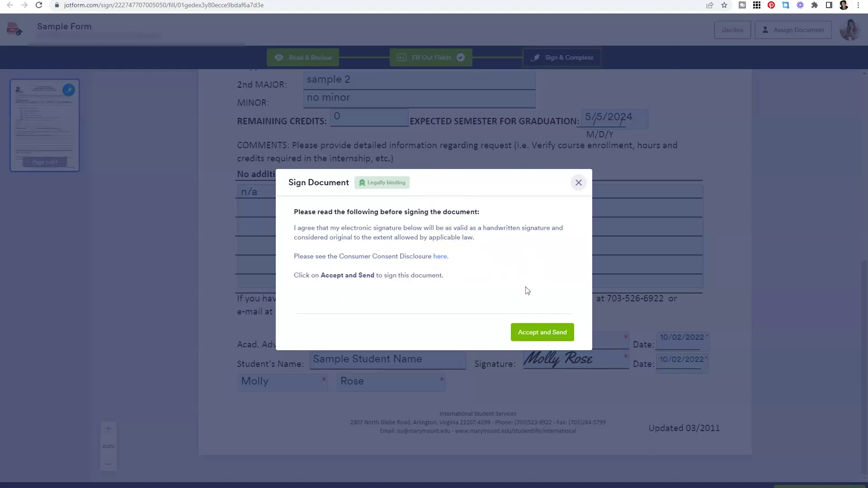
click(535, 331)
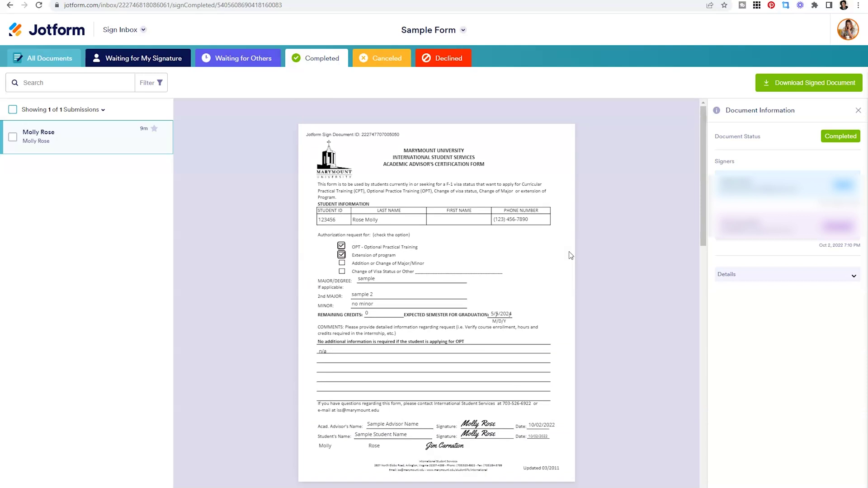
- Scroll down to the Document History in Sample Form's audit trail
scroll(571, 256, down, 8)
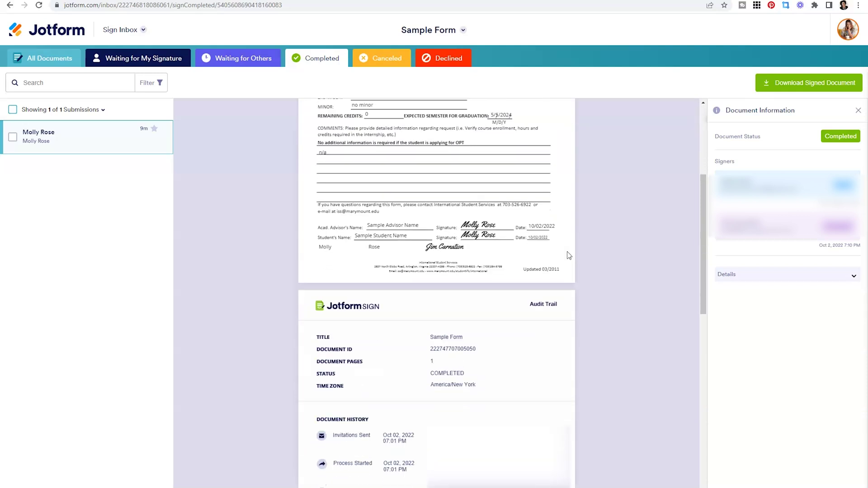
scroll(570, 257, down, 2)
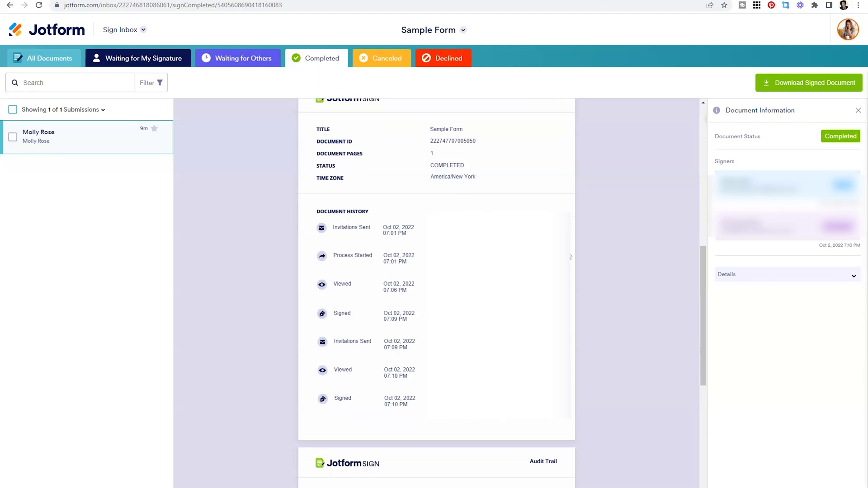